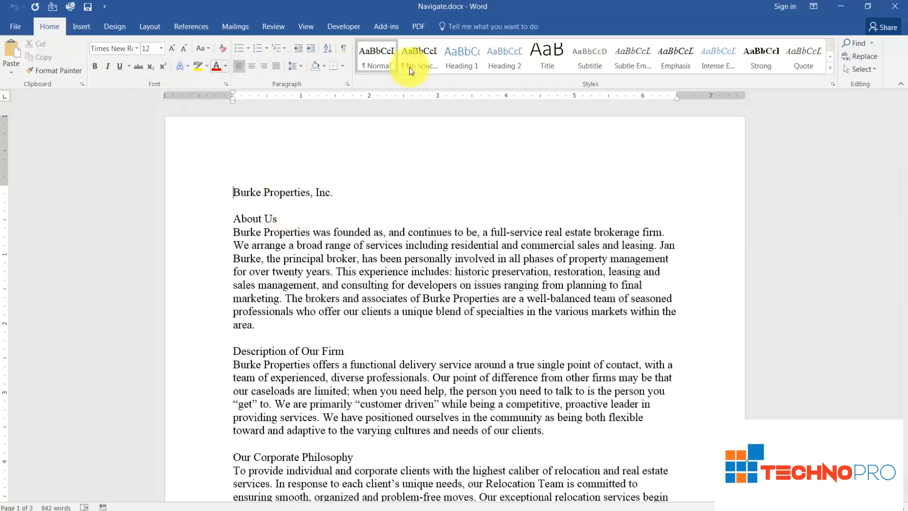
# Search the document for "Firm" with the navigation search, close the search results and return to the start of the title
pyautogui.click(872, 44)
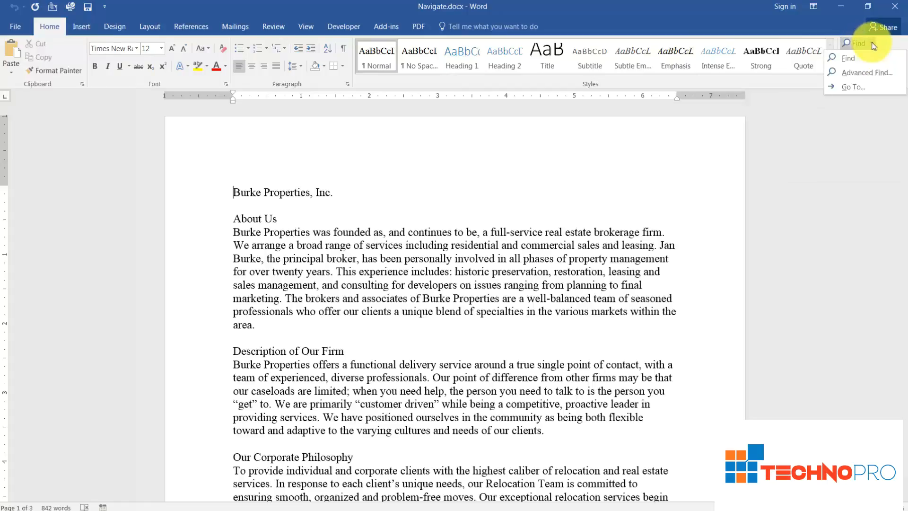
pyautogui.click(850, 59)
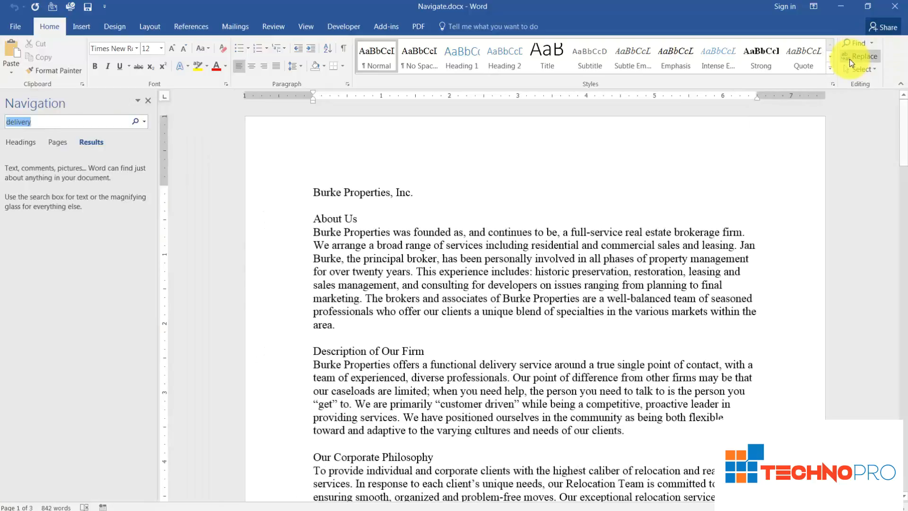
pyautogui.press('BackSpace')
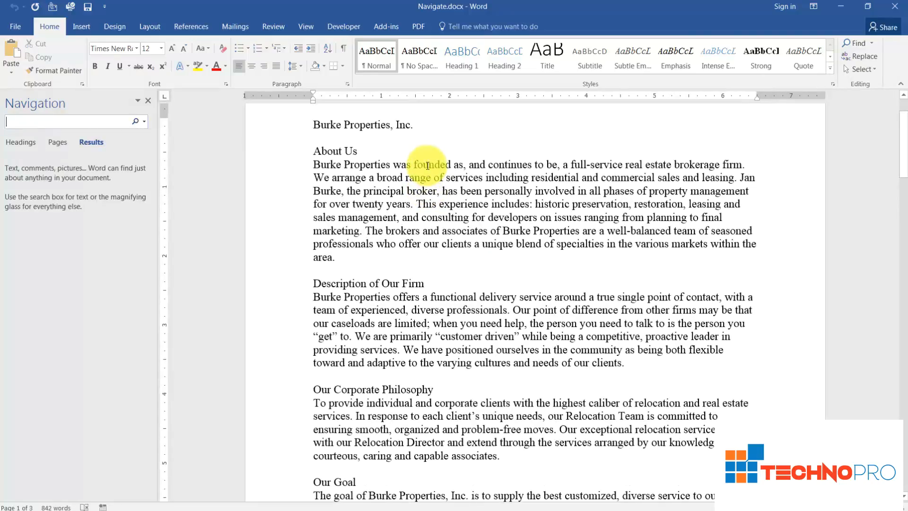
pyautogui.write('Firm')
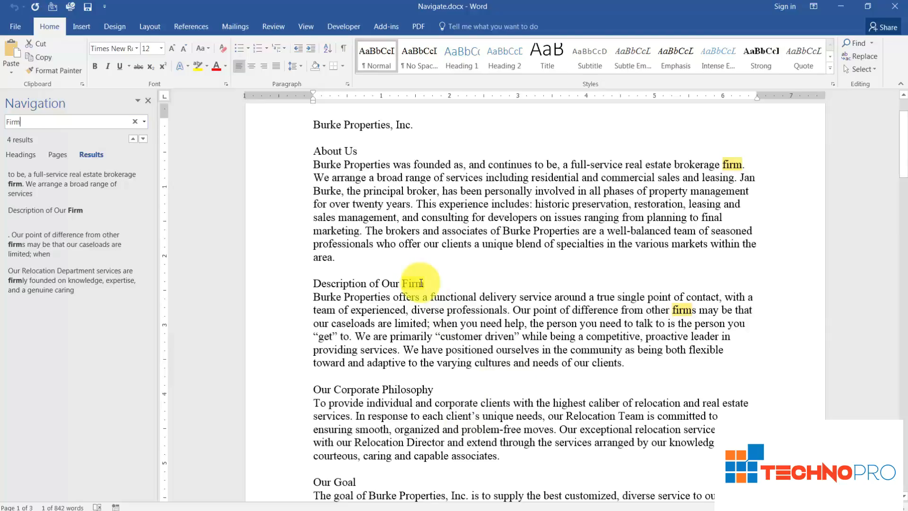
pyautogui.click(149, 101)
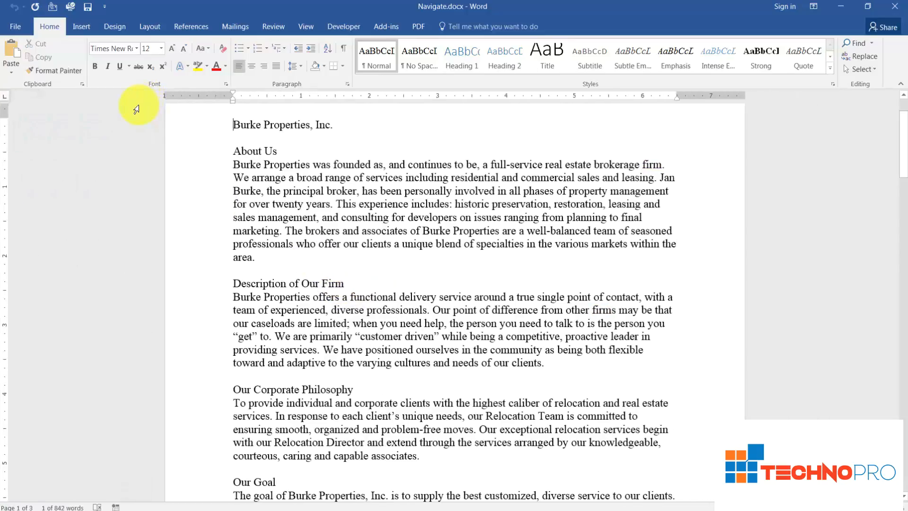
pyautogui.doubleClick(234, 122)
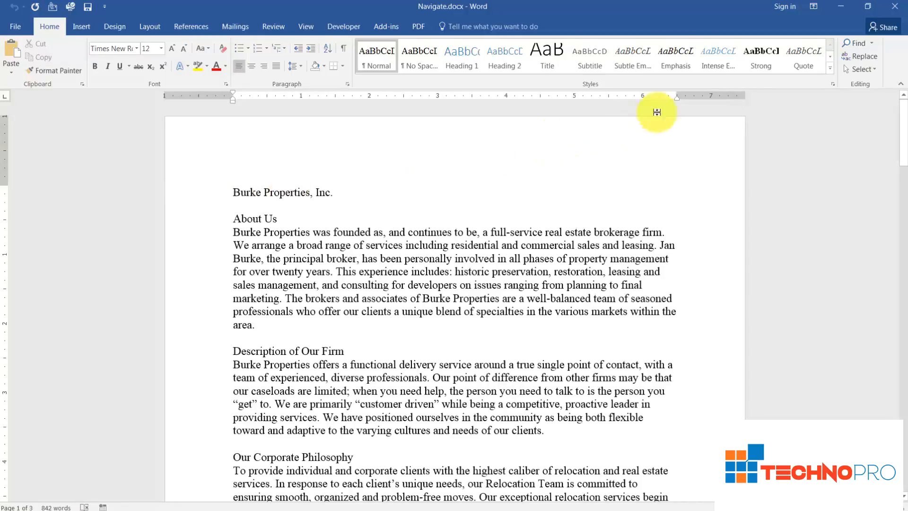
# Use Advanced Find to search for "Properties" and step through its first three occurrences, keeping the dialog clear of the title
pyautogui.click(872, 43)
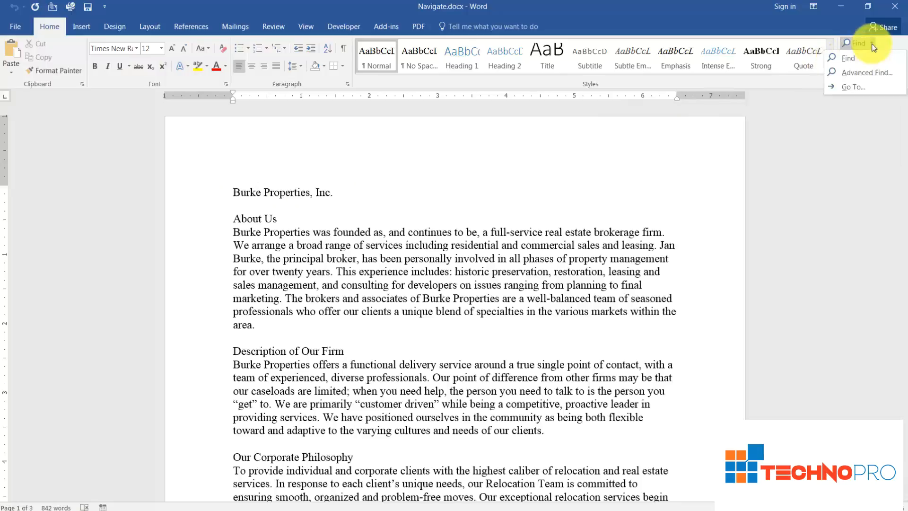
pyautogui.click(858, 74)
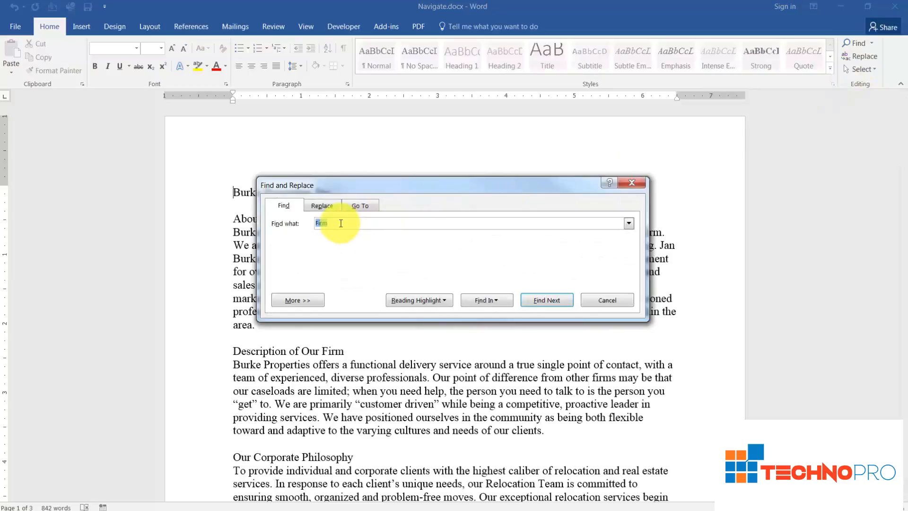
pyautogui.press('BackSpace')
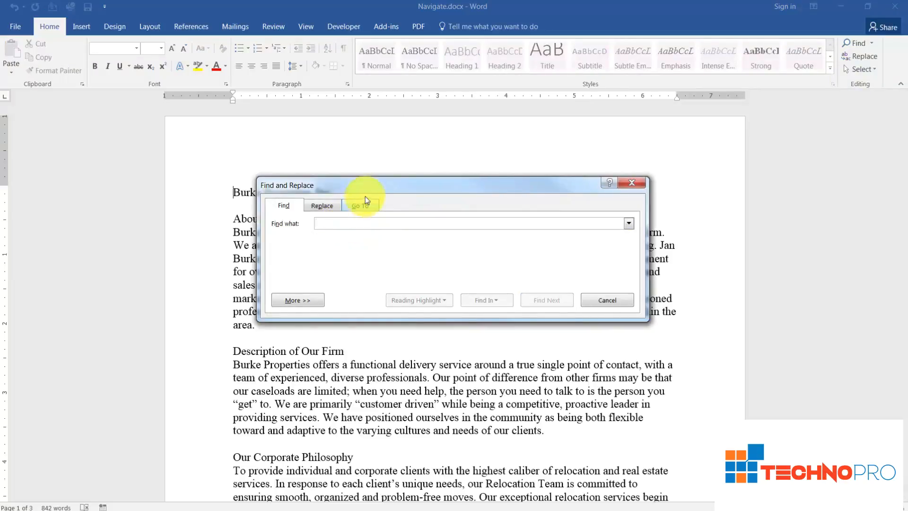
pyautogui.moveTo(372, 187); pyautogui.dragTo(549, 126)
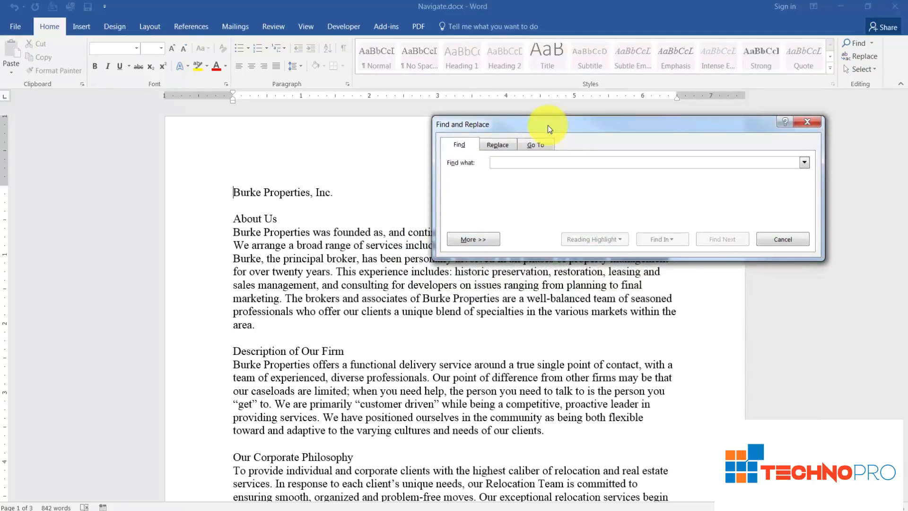
pyautogui.click(511, 159)
pyautogui.write('Prop')
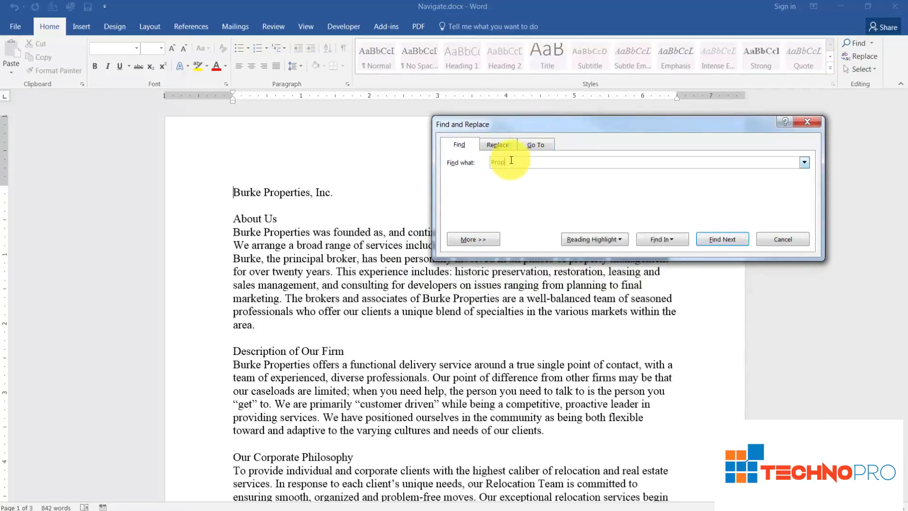
pyautogui.write('erties')
pyautogui.click(708, 240)
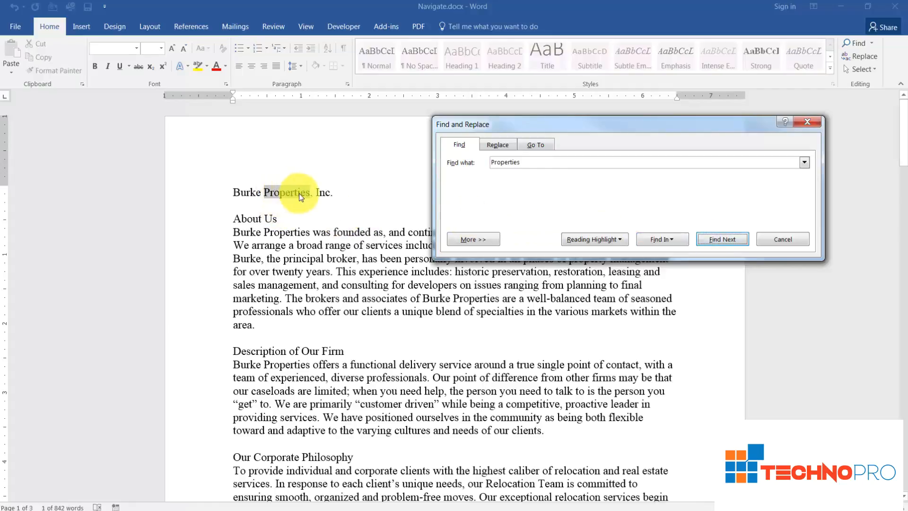
pyautogui.click(728, 241)
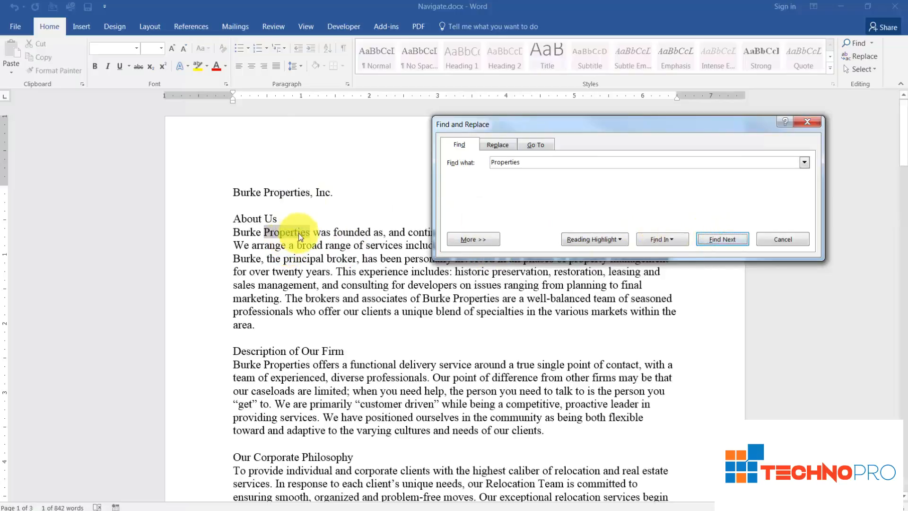
pyautogui.click(717, 242)
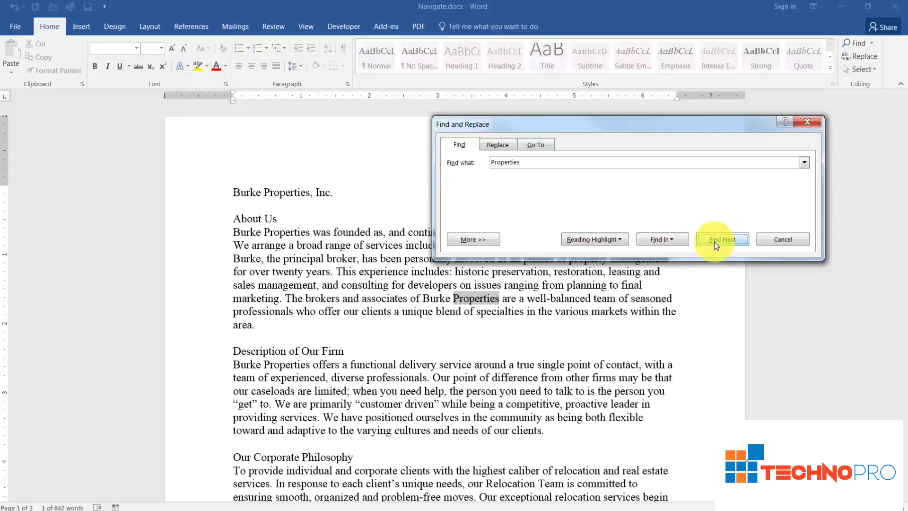
# Show the additional search options and try the wildcard patterns "S*" and "*S" as the search text
pyautogui.click(473, 239)
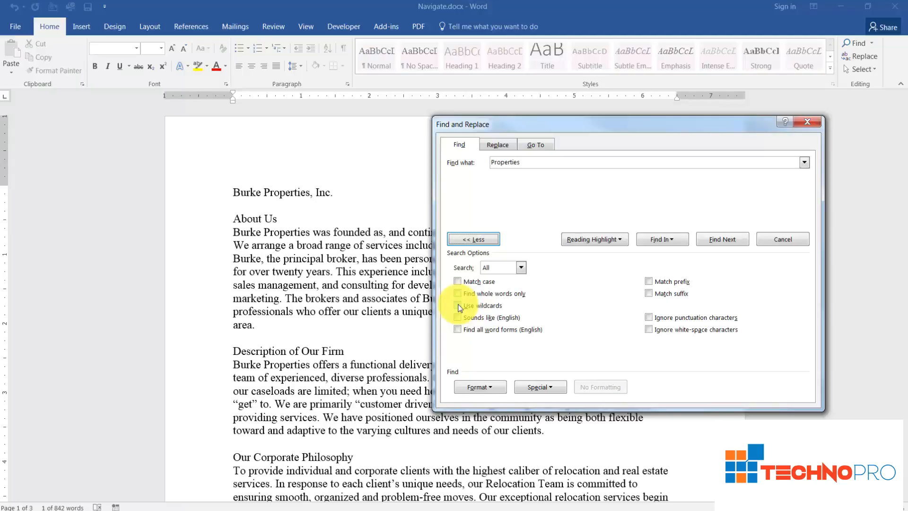
pyautogui.moveTo(538, 164); pyautogui.dragTo(448, 162)
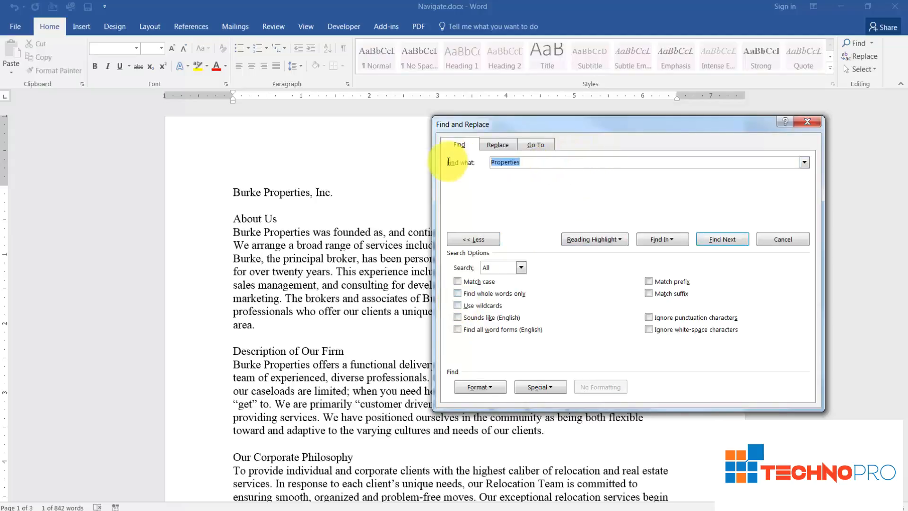
pyautogui.write('S*')
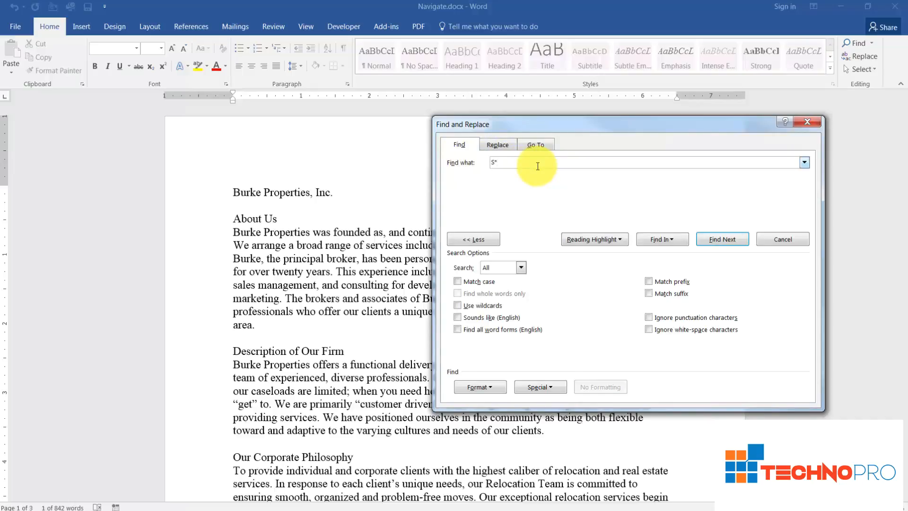
pyautogui.press('BackSpace')
pyautogui.press('BackSpace')
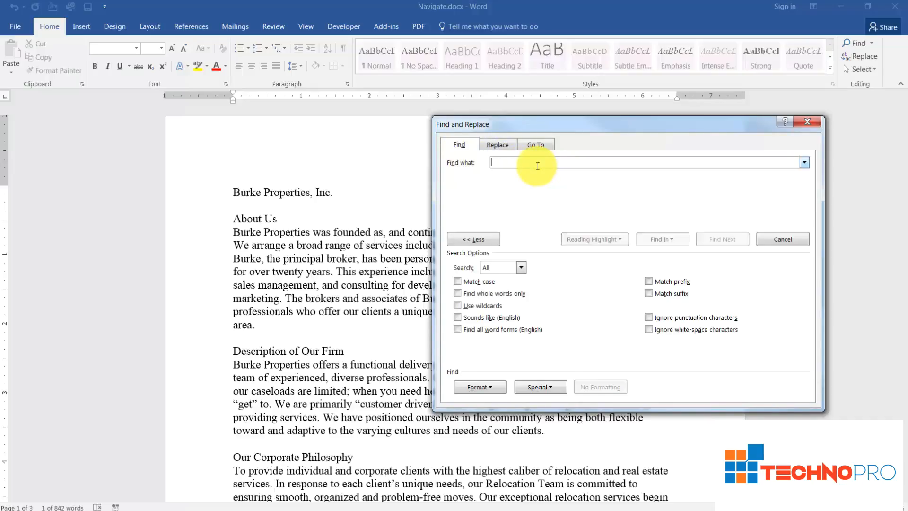
pyautogui.write('*')
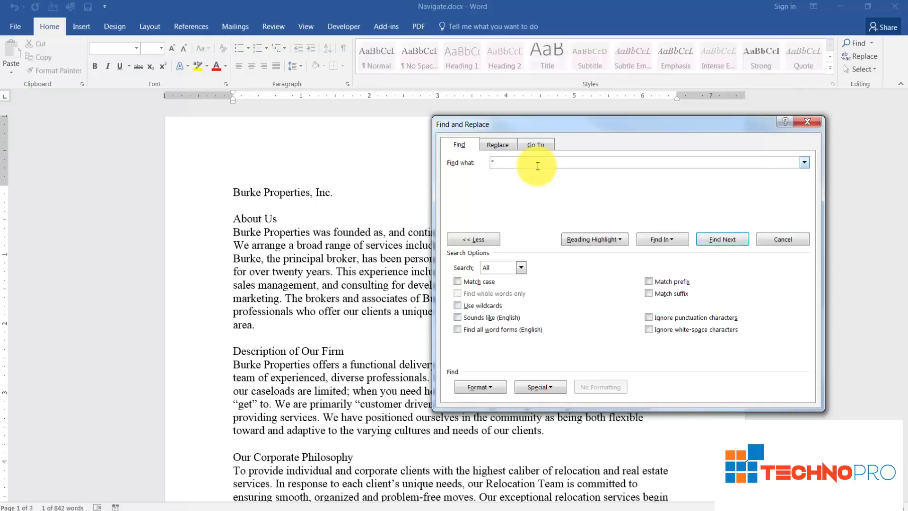
pyautogui.write('S')
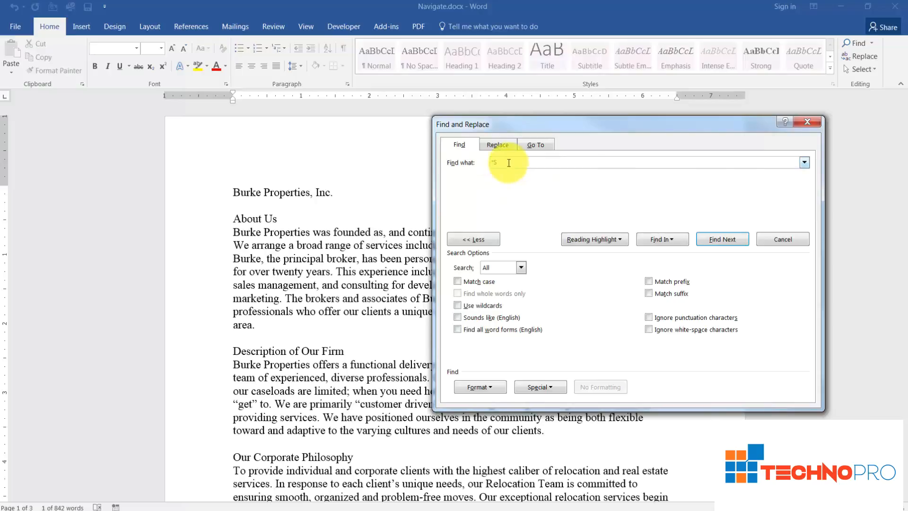
# Try the wildcard pattern "a??" as the search text, then clear it and collapse the additional search options
pyautogui.moveTo(506, 163); pyautogui.dragTo(485, 162)
pyautogui.press('BackSpace')
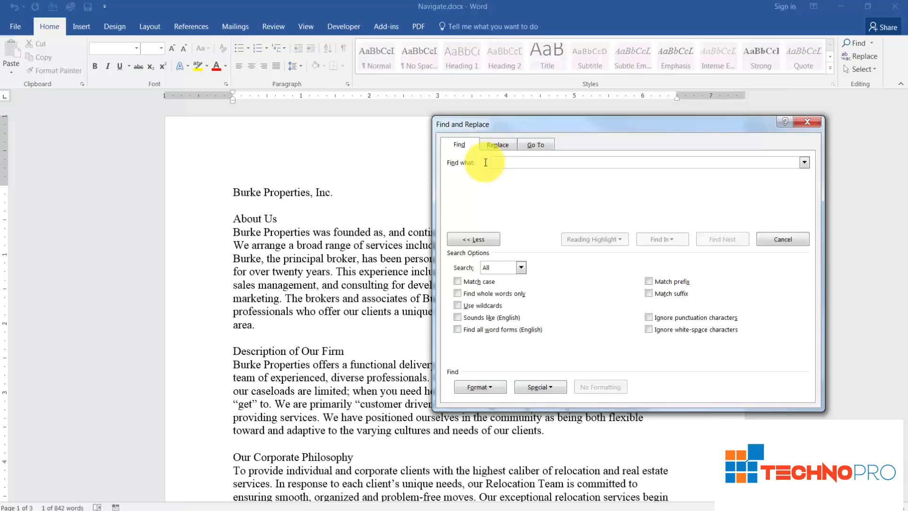
pyautogui.write('a')
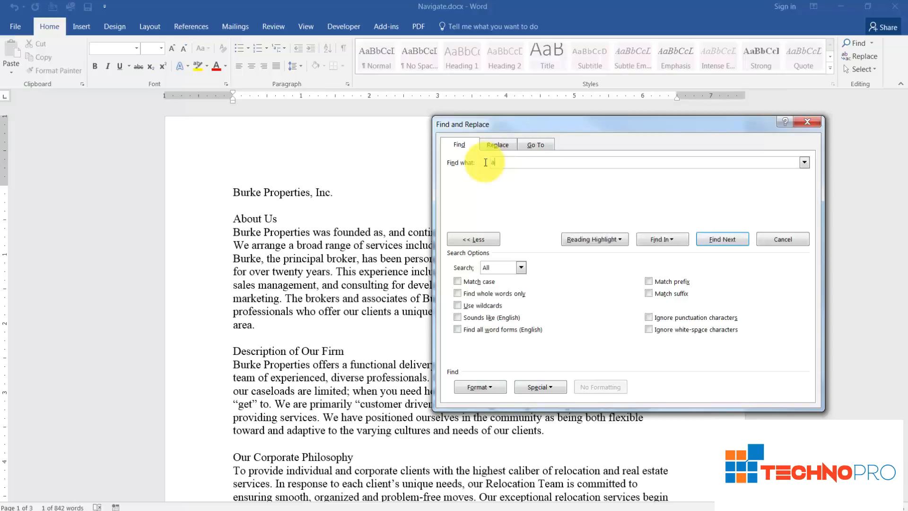
pyautogui.write('??')
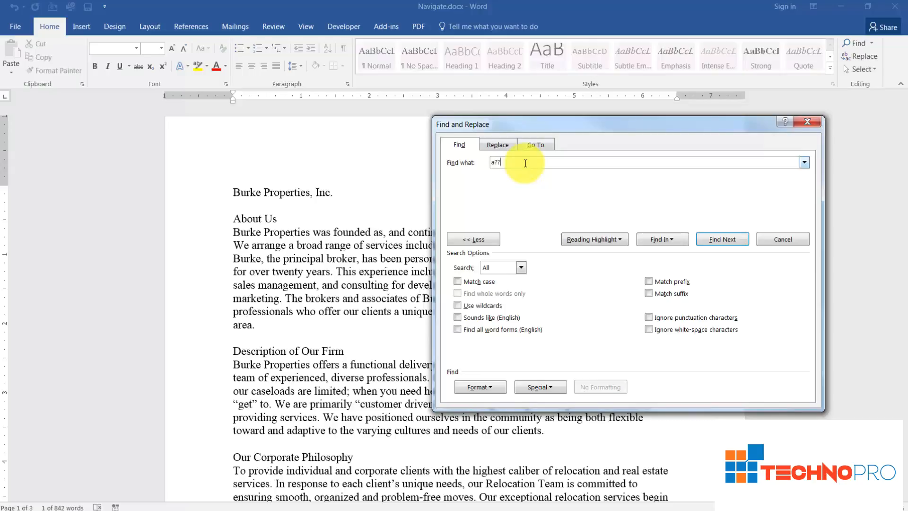
pyautogui.moveTo(525, 163); pyautogui.dragTo(484, 158)
pyautogui.press('Delete')
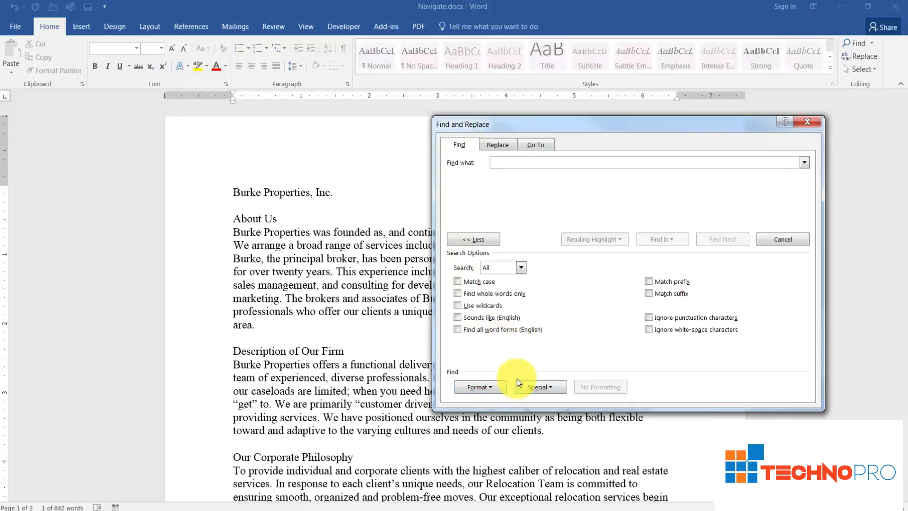
pyautogui.click(484, 239)
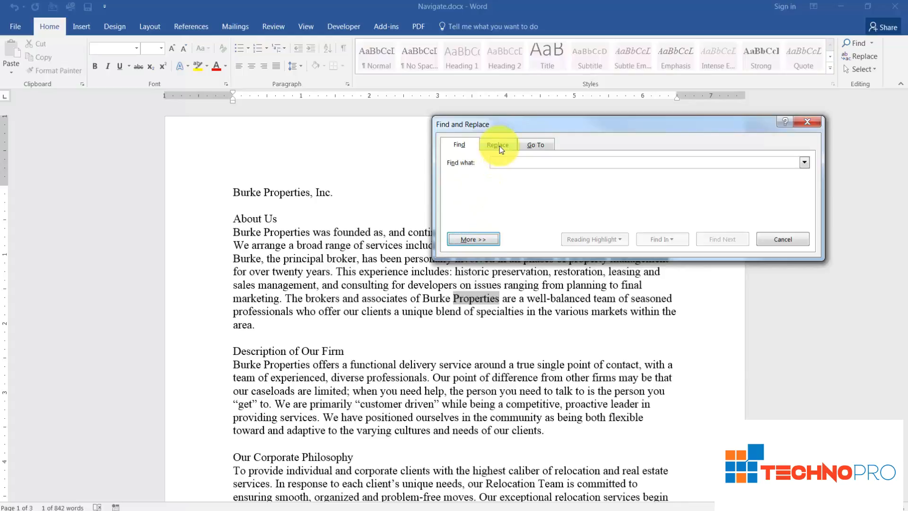
# From the start of the document, replace the first "Burke", in the title, with "Smith"
pyautogui.click(234, 192)
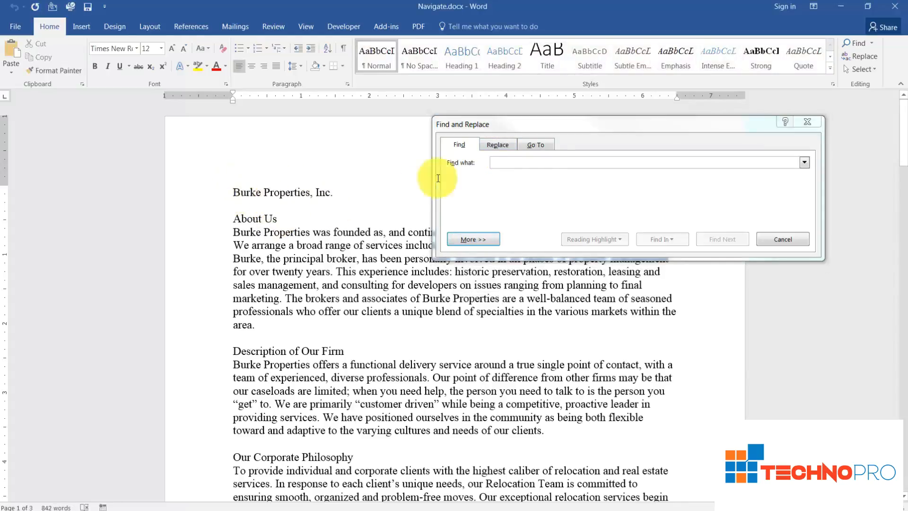
pyautogui.click(496, 146)
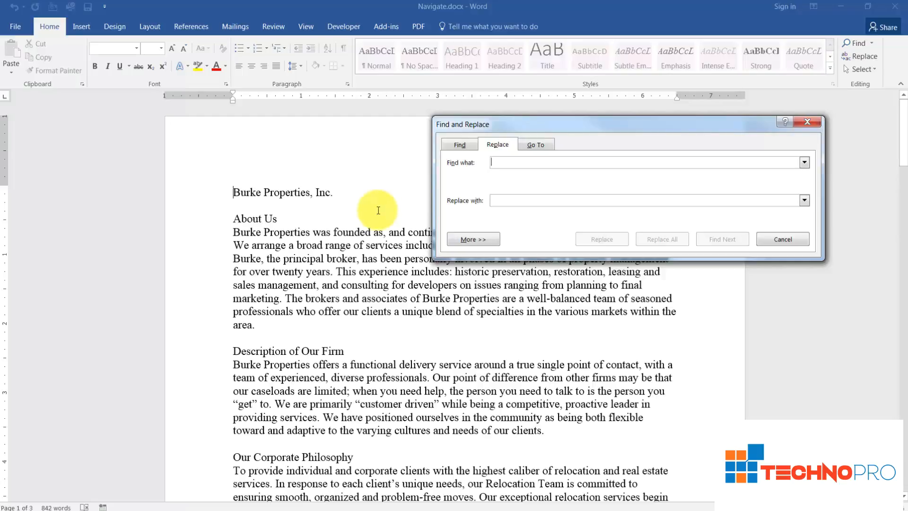
pyautogui.write('Burke')
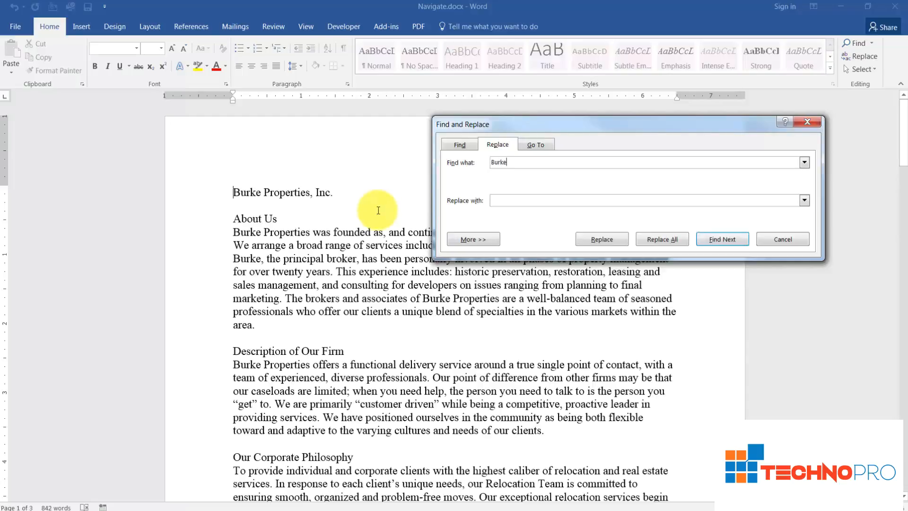
pyautogui.click(499, 201)
pyautogui.write('Smith')
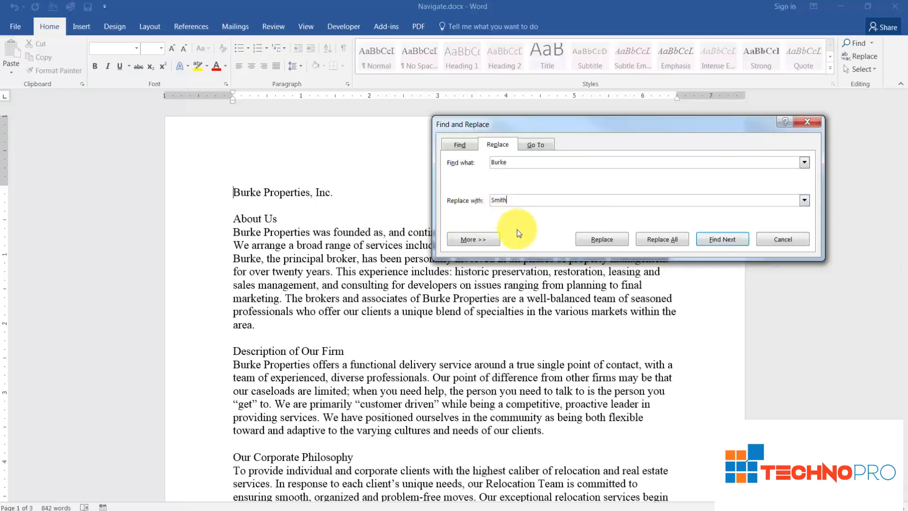
pyautogui.click(602, 239)
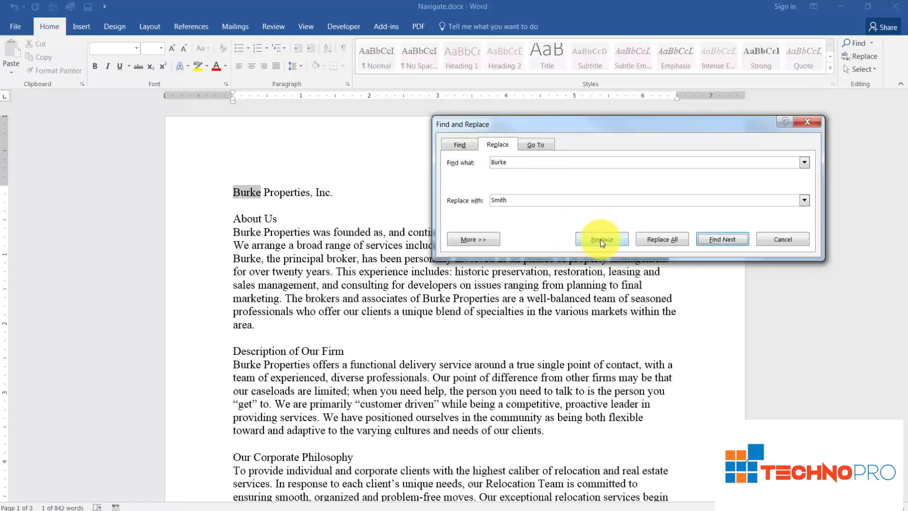
pyautogui.click(602, 240)
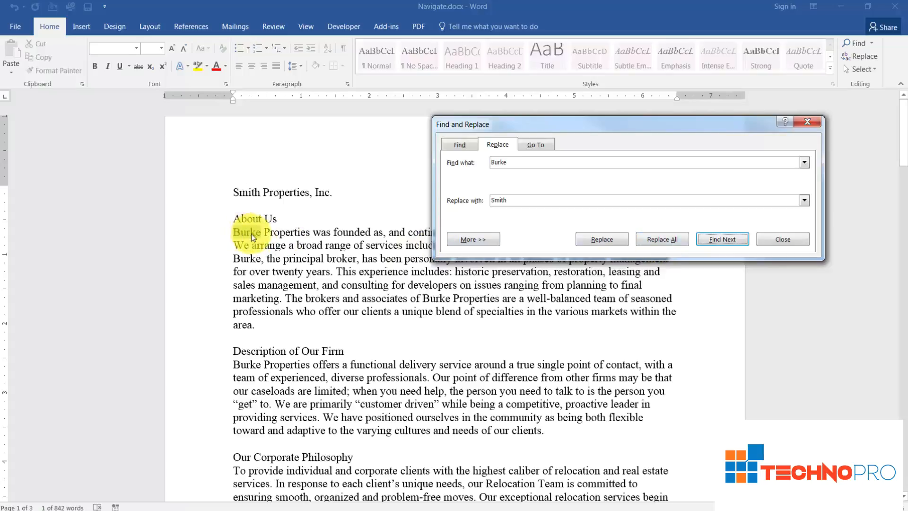
# Replace all remaining occurrences of "Burke" with "Smith" and place the cursor at the "About Us" heading
pyautogui.click(657, 239)
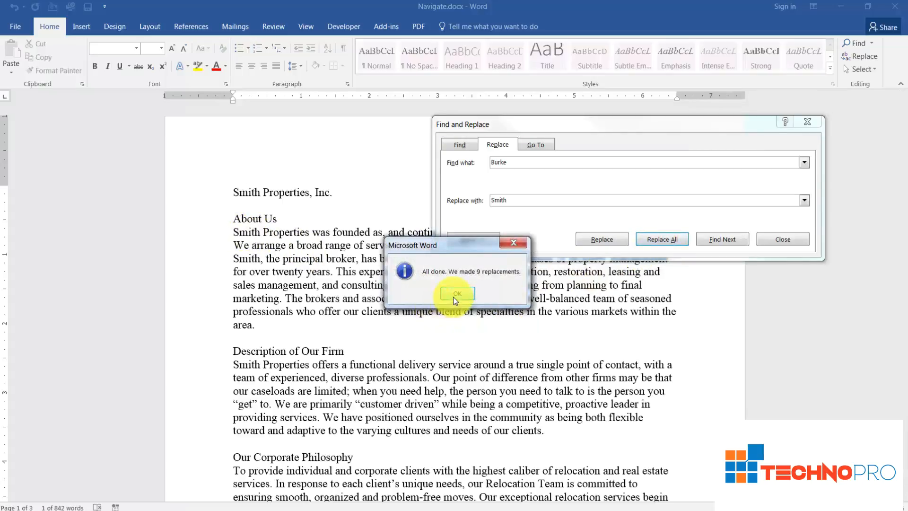
pyautogui.click(458, 294)
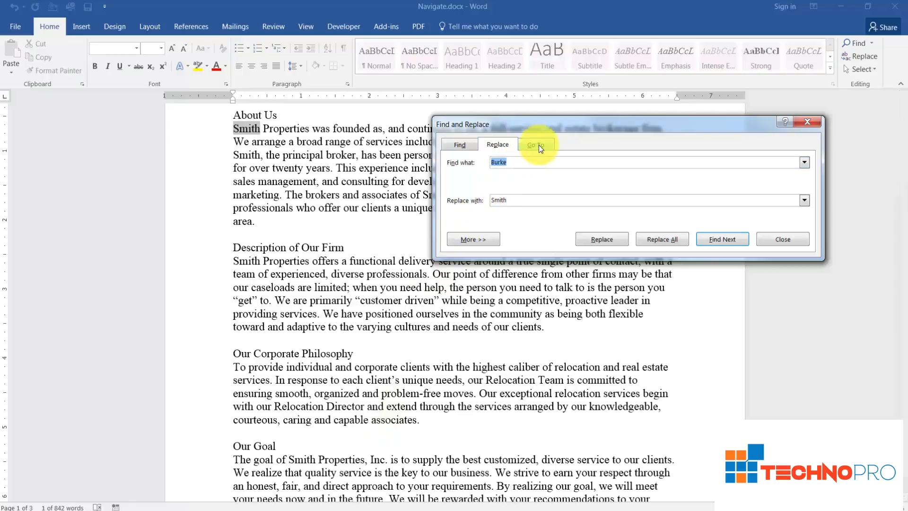
pyautogui.click(242, 116)
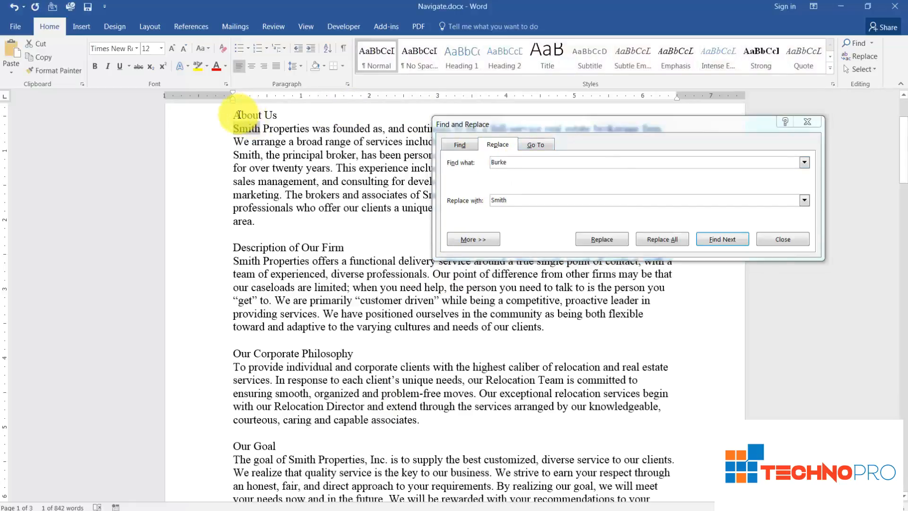
pyautogui.scroll(3, 243, 116)
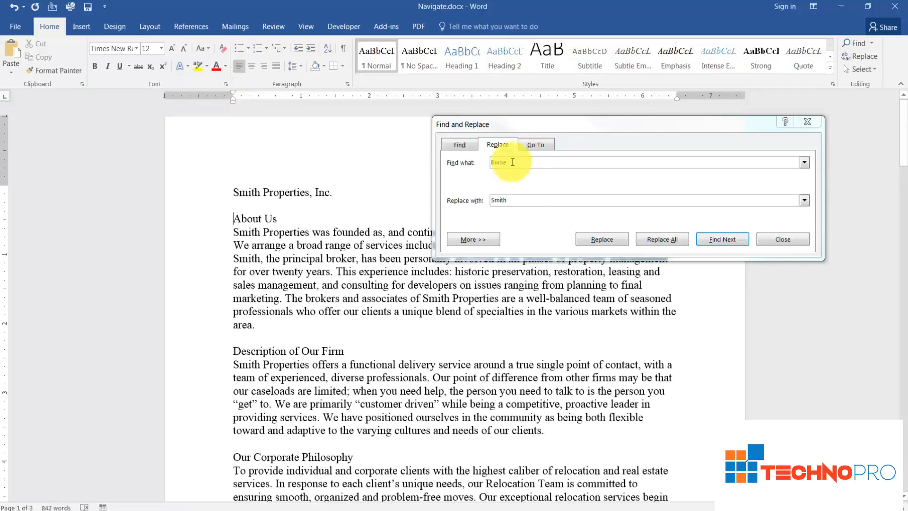
# Use Go To to jump to page 3 of the document, then return to page 1
pyautogui.click(535, 146)
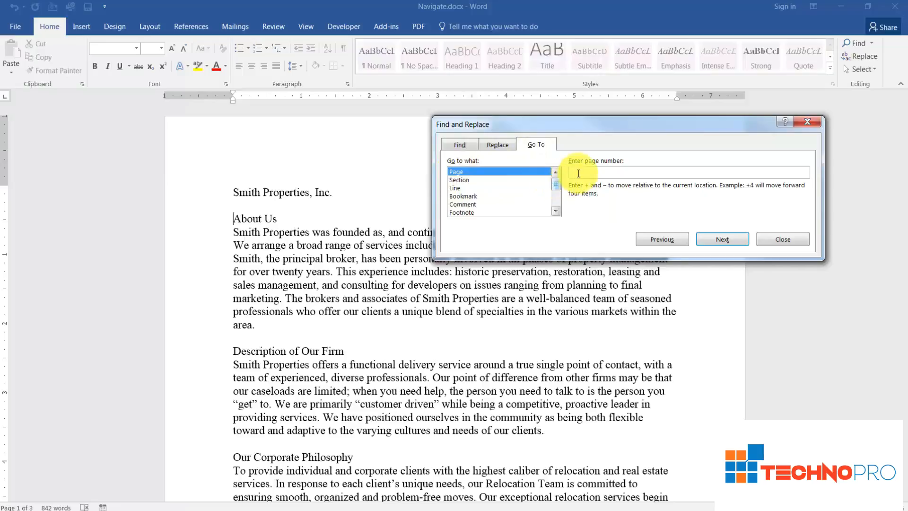
pyautogui.write('3')
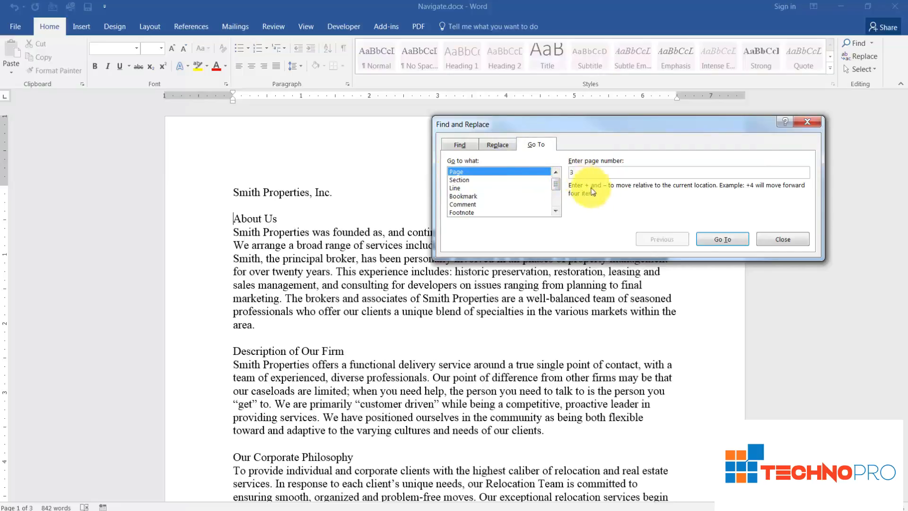
pyautogui.click(711, 239)
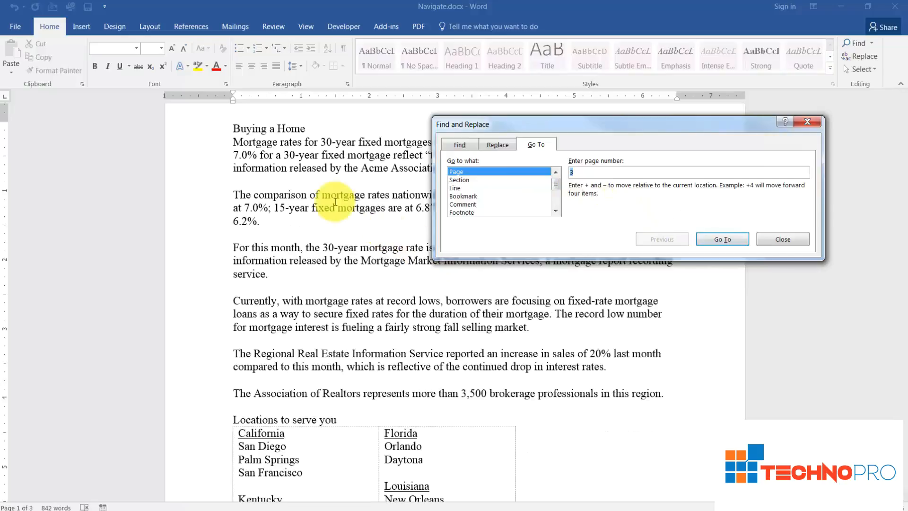
pyautogui.write('1')
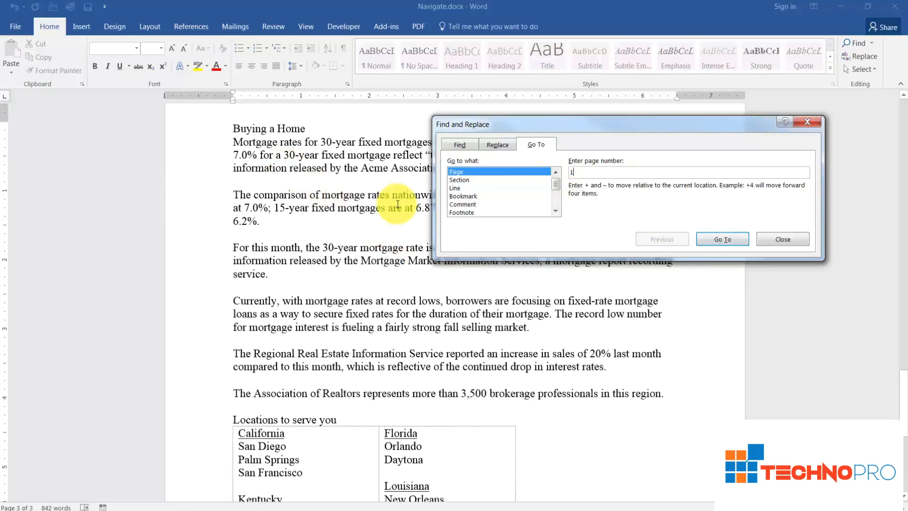
pyautogui.click(719, 240)
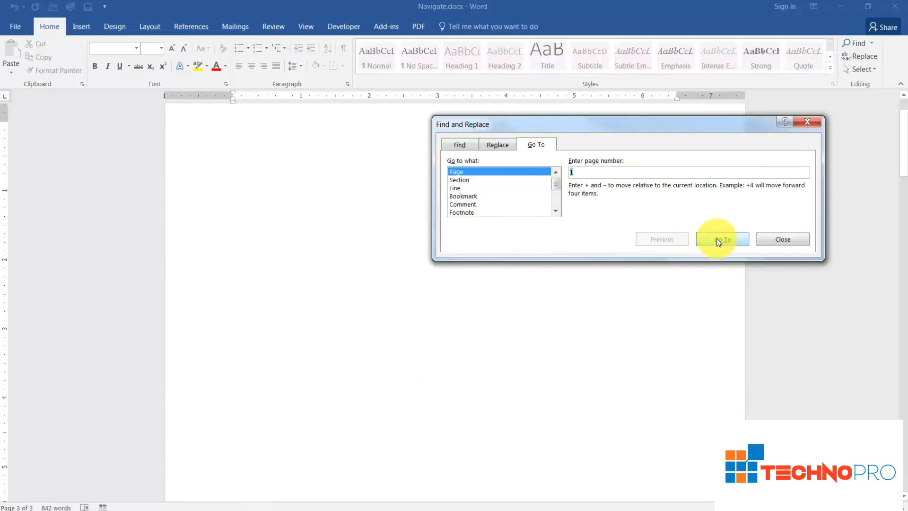
# Examine the Go To settings for the Section, Line, Bookmark, Comment, Footnote and Endnote targets in turn
pyautogui.click(473, 182)
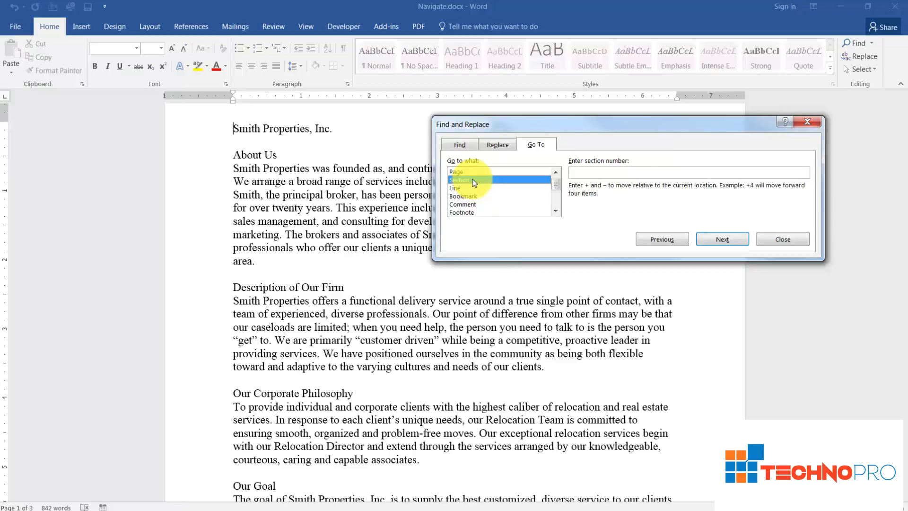
pyautogui.click(466, 189)
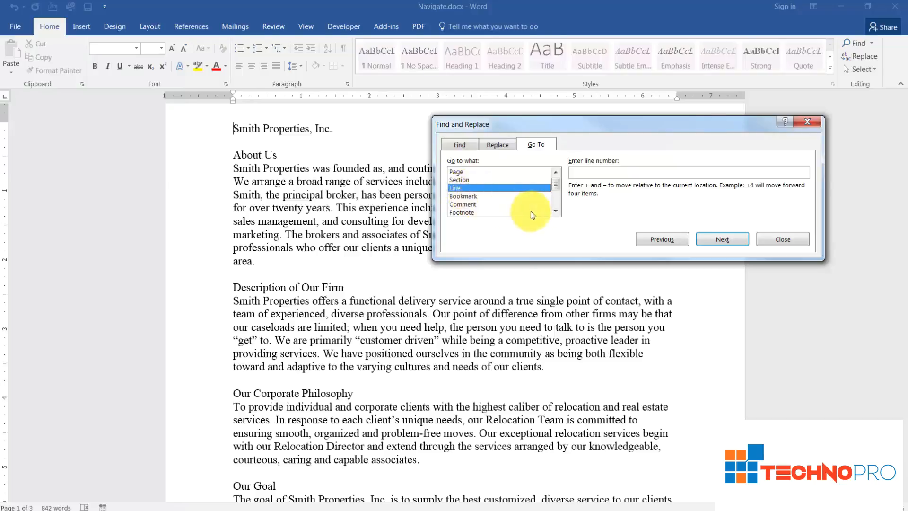
pyautogui.click(556, 211)
pyautogui.click(493, 188)
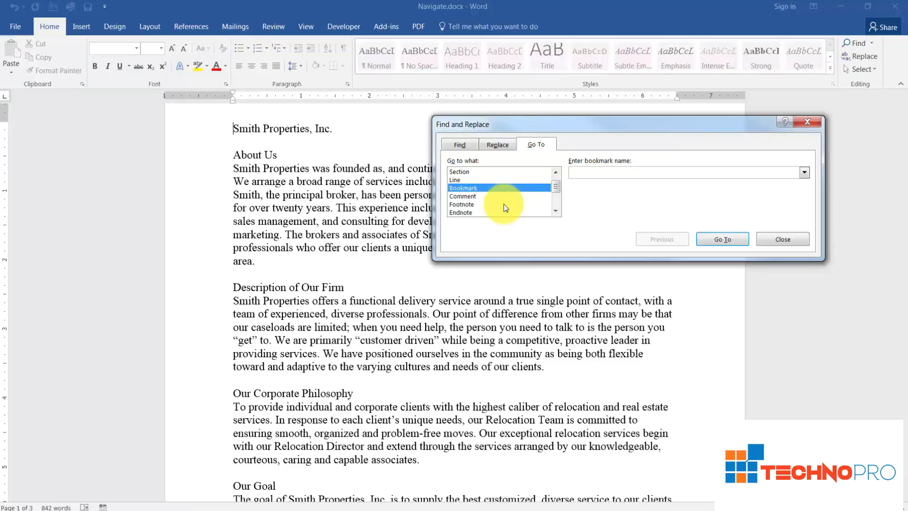
pyautogui.click(481, 197)
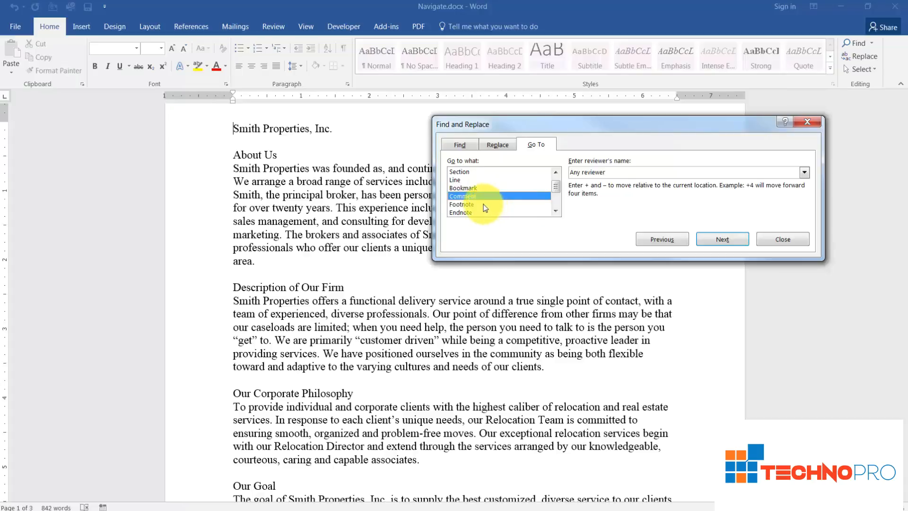
pyautogui.click(485, 206)
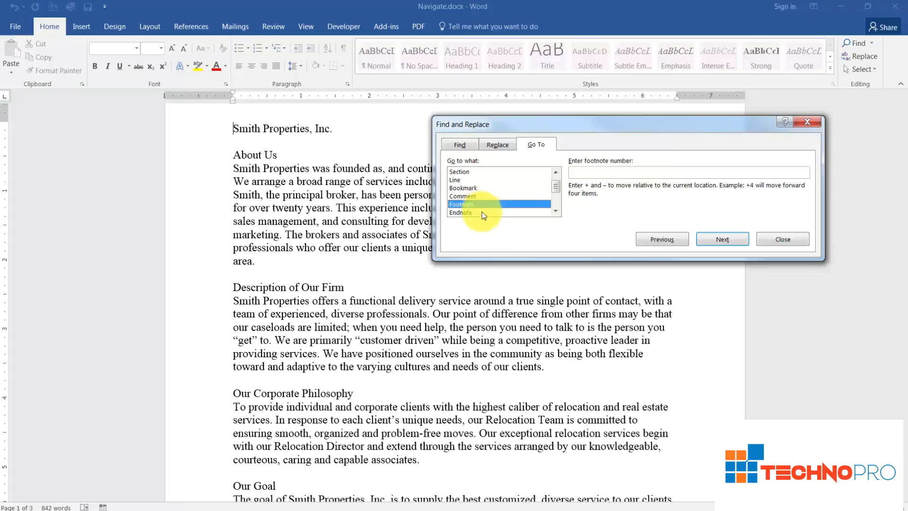
pyautogui.click(484, 215)
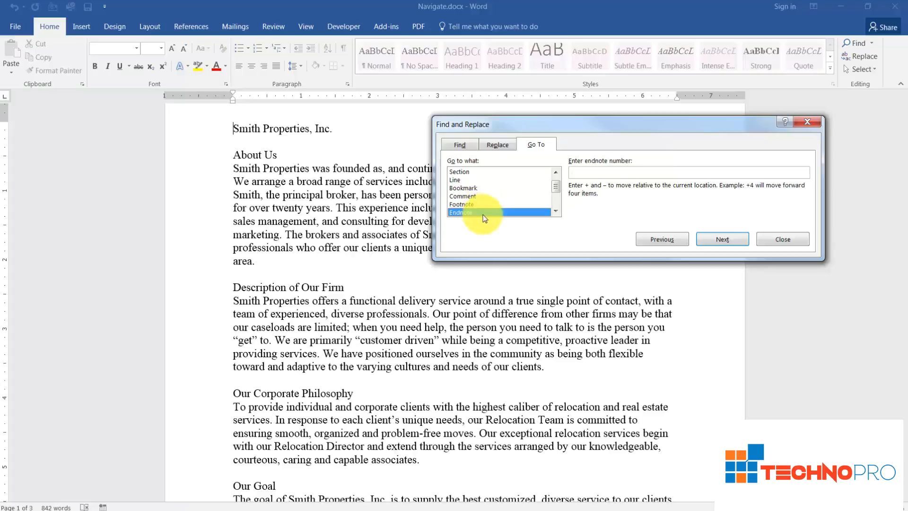
# Look through the remaining Go To target types down to Heading, return to the list's beginning and close the Find and Replace dialog
pyautogui.click(556, 211)
pyautogui.click(556, 212)
pyautogui.click(556, 212)
pyautogui.click(556, 212)
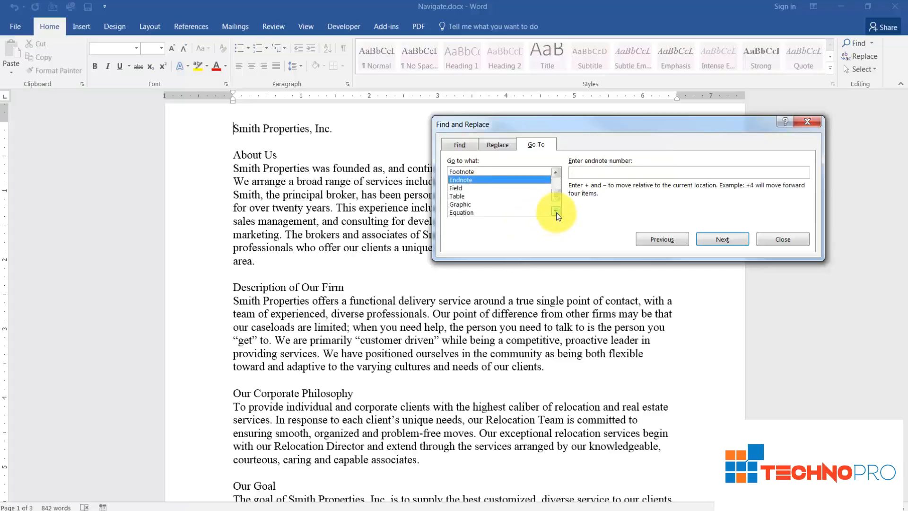
pyautogui.click(556, 212)
pyautogui.click(557, 212)
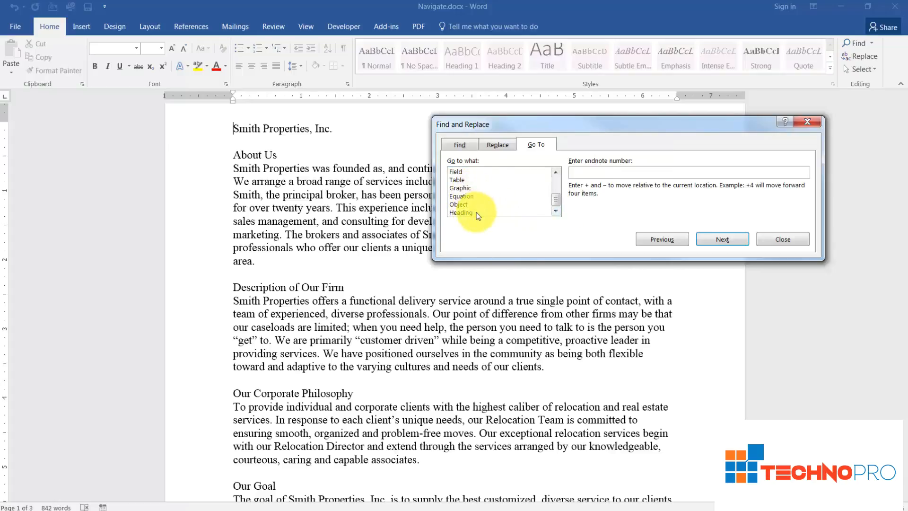
pyautogui.moveTo(557, 200); pyautogui.dragTo(560, 177)
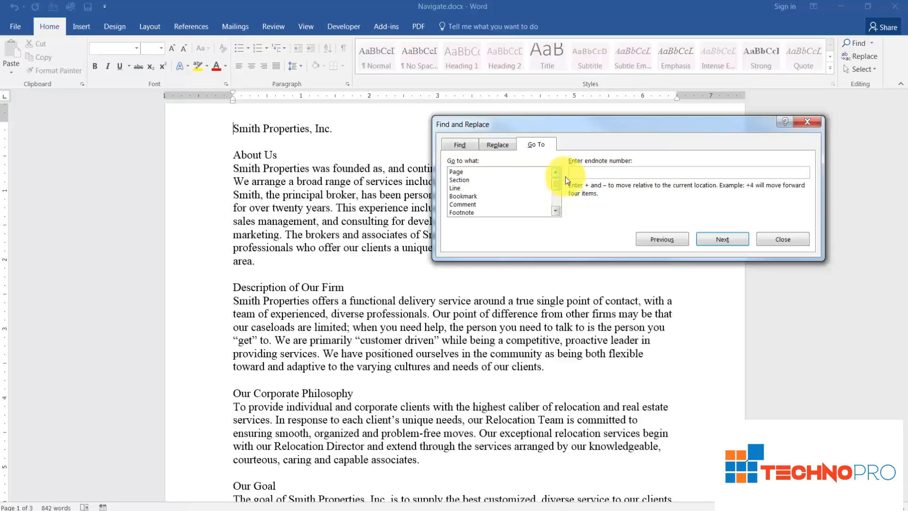
pyautogui.click(805, 124)
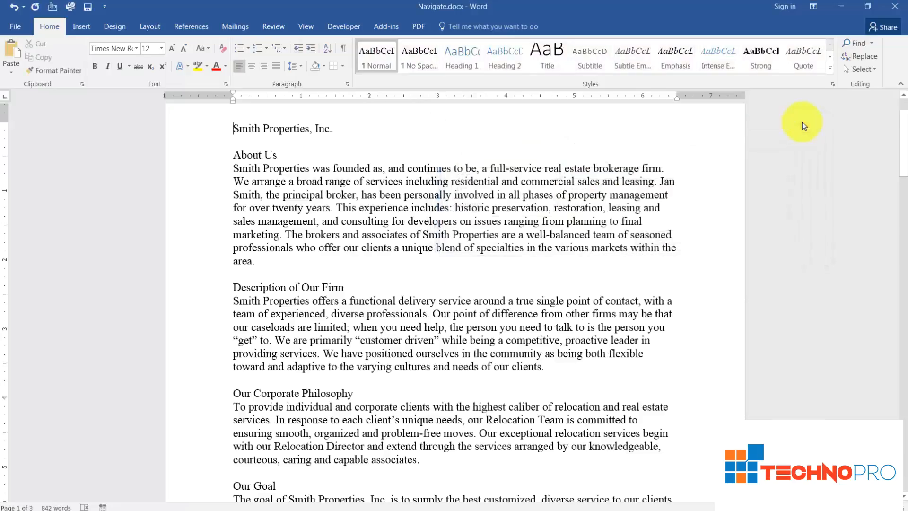